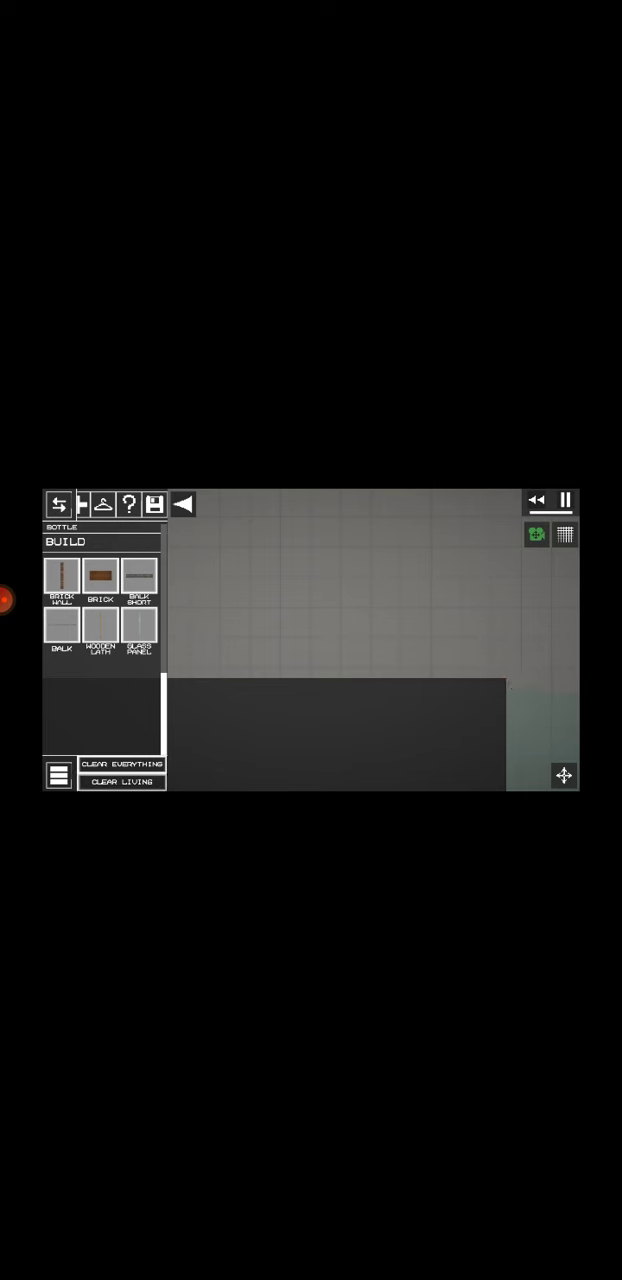
# Lay a low brick wall along the ground with two drags
pyautogui.moveTo(61, 576); pyautogui.dragTo(341, 582)
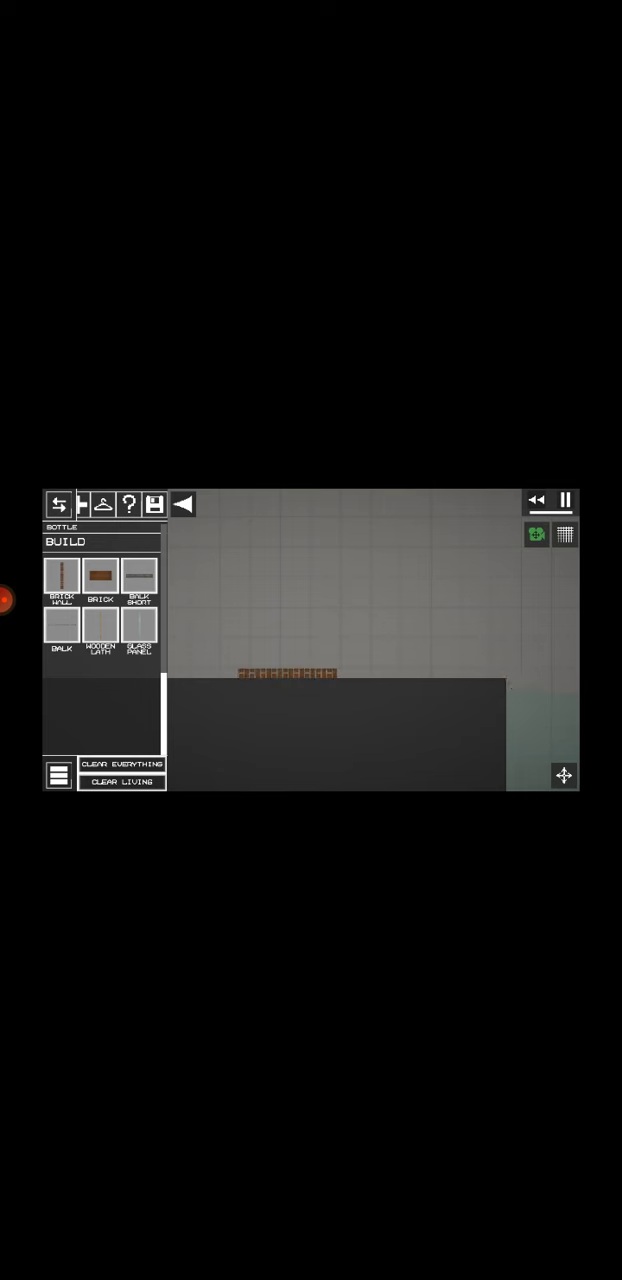
pyautogui.moveTo(90, 504); pyautogui.dragTo(160, 504)
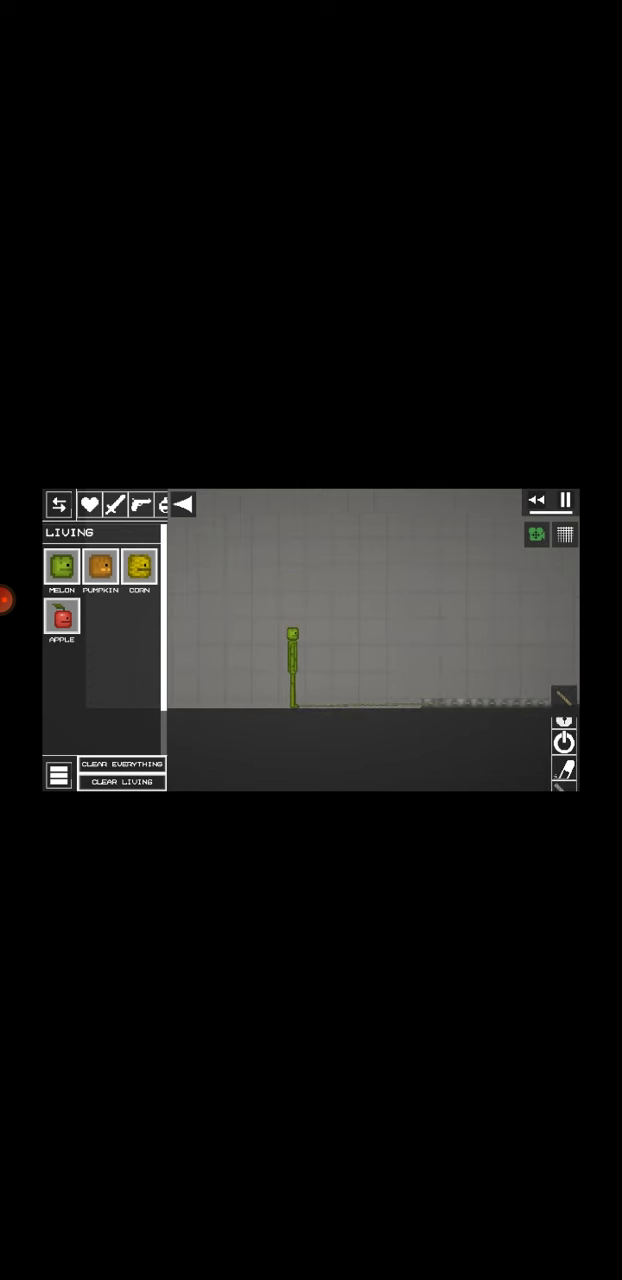
# Close the selected object's tool menu, then exit through the menu button
pyautogui.click(563, 698)
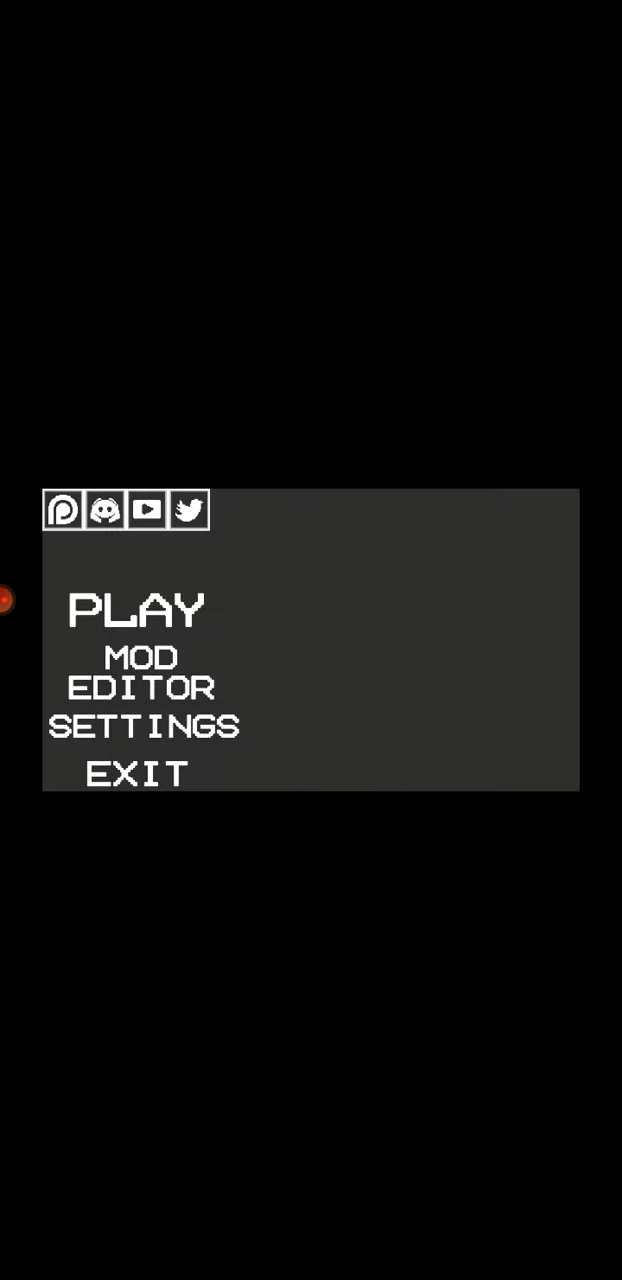
pyautogui.click(18, 602)
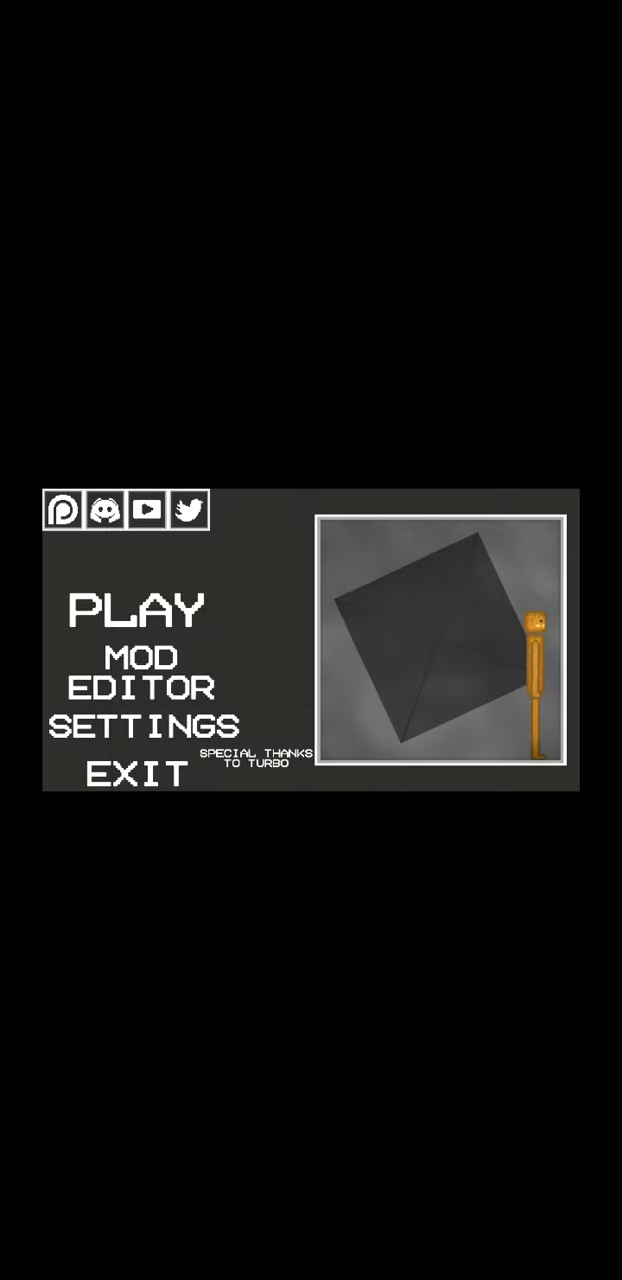